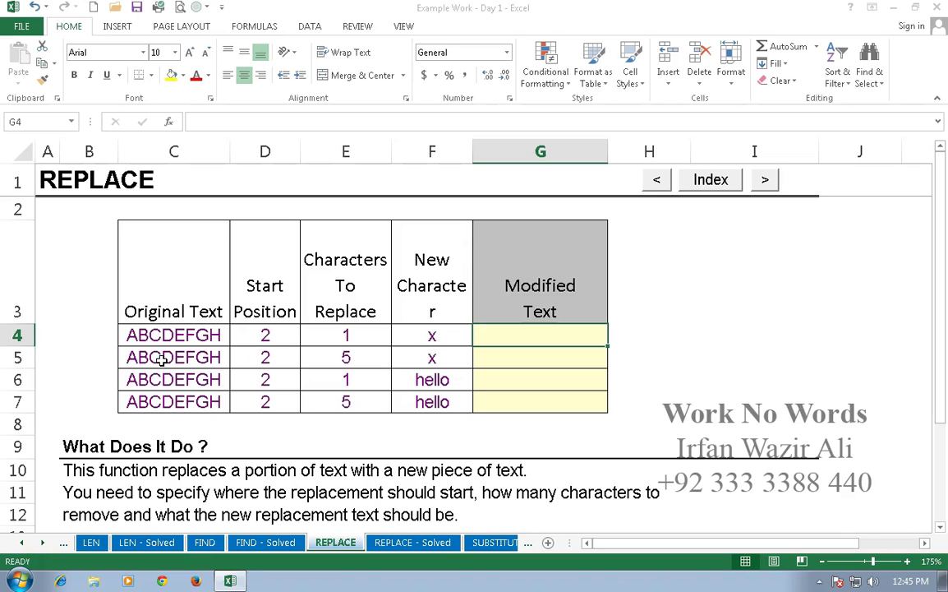
# Start a REPLACE formula in G4 that takes C4's text as the source
pyautogui.moveTo(265, 334); pyautogui.dragTo(420, 419)
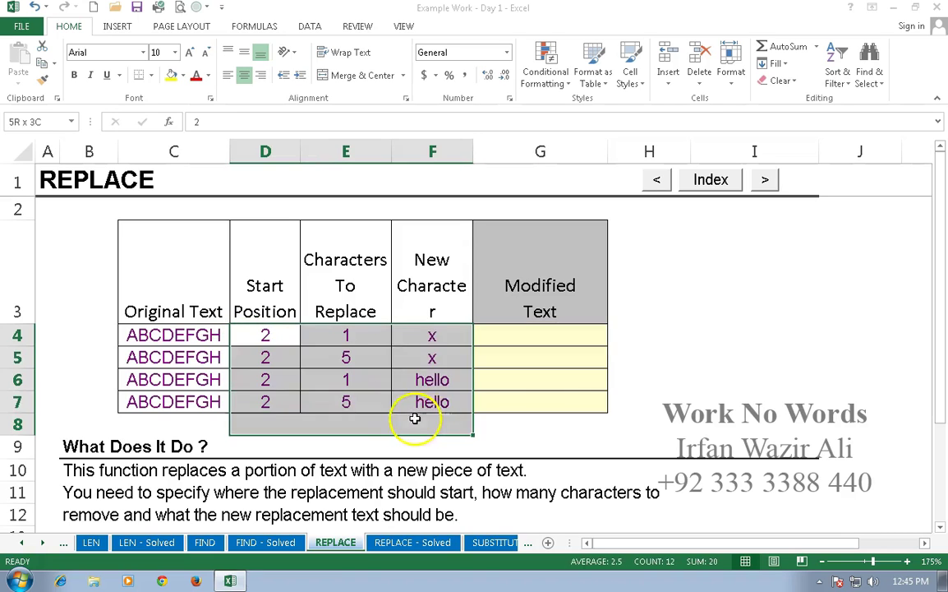
pyautogui.click(523, 332)
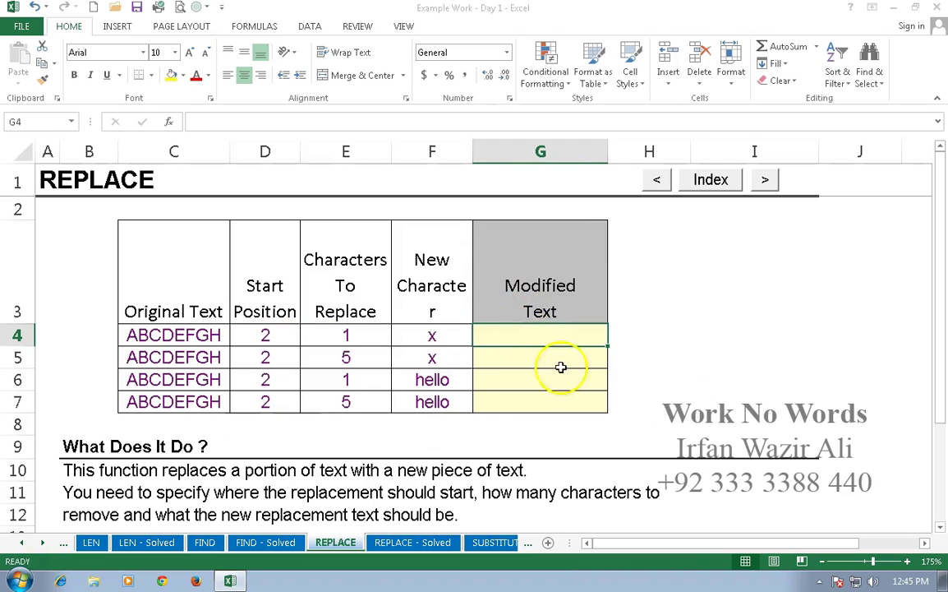
pyautogui.write('=')
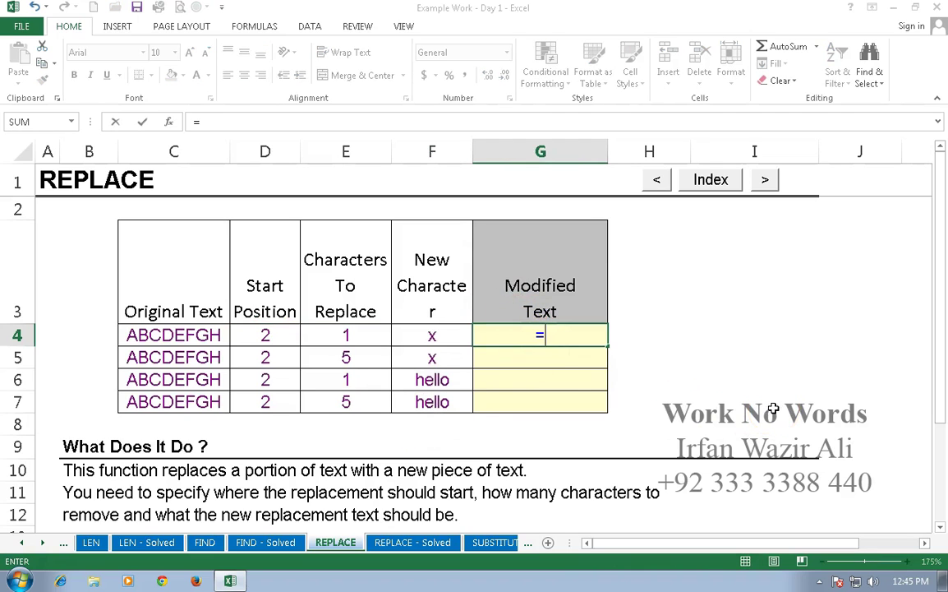
pyautogui.write('replace(')
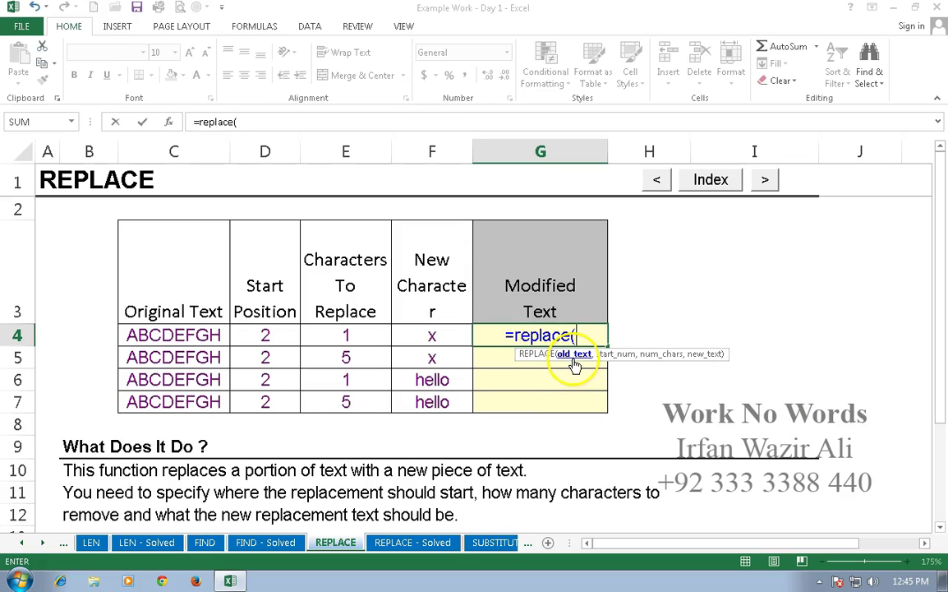
pyautogui.click(203, 333)
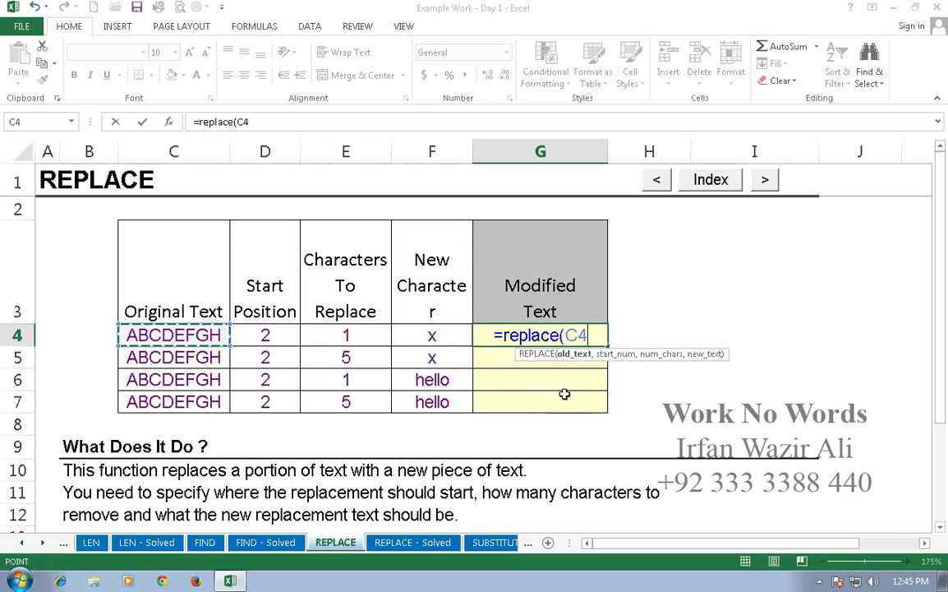
pyautogui.write(',')
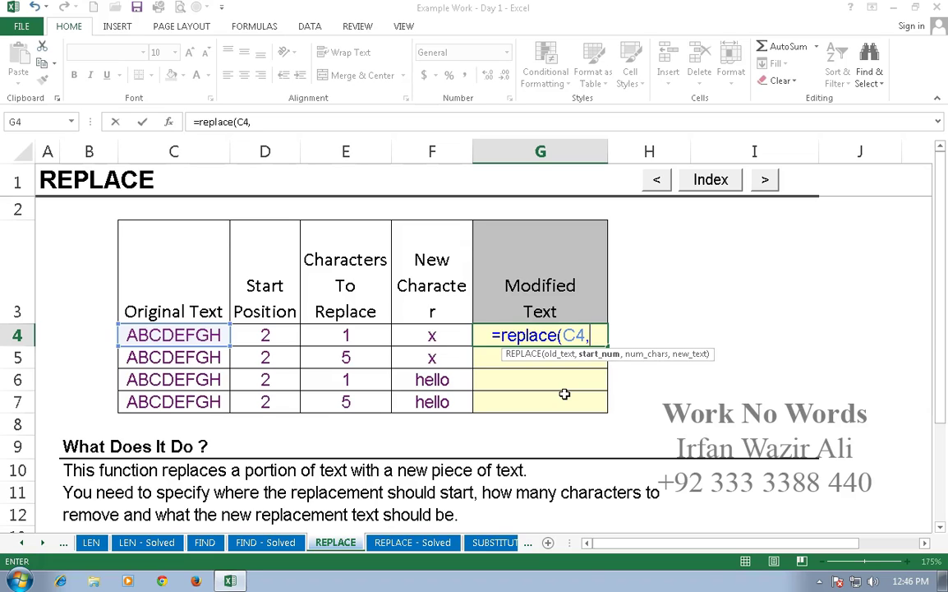
# Complete G4's formula with start 2, length 1 and a quoted name as the replacement
pyautogui.write('2')
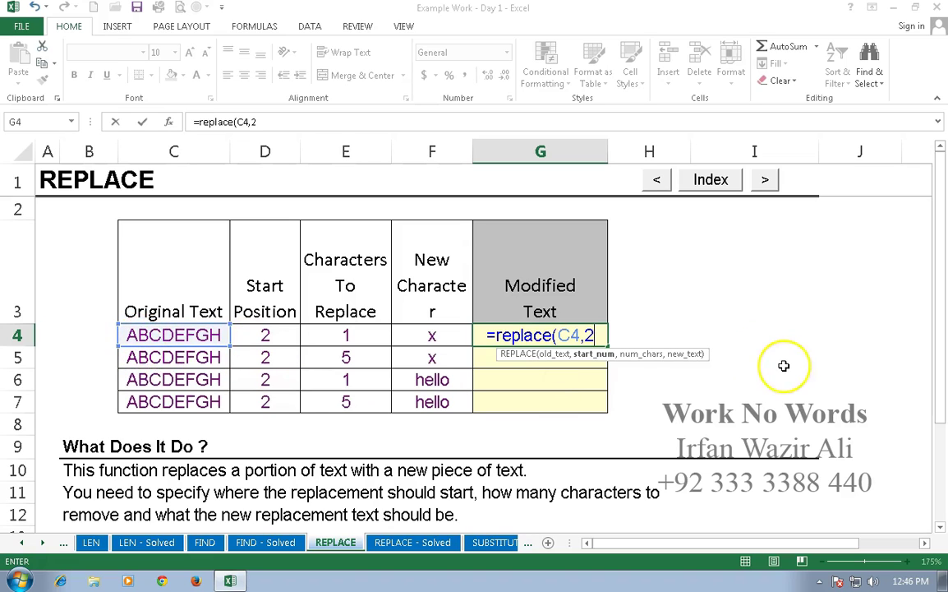
pyautogui.write(',')
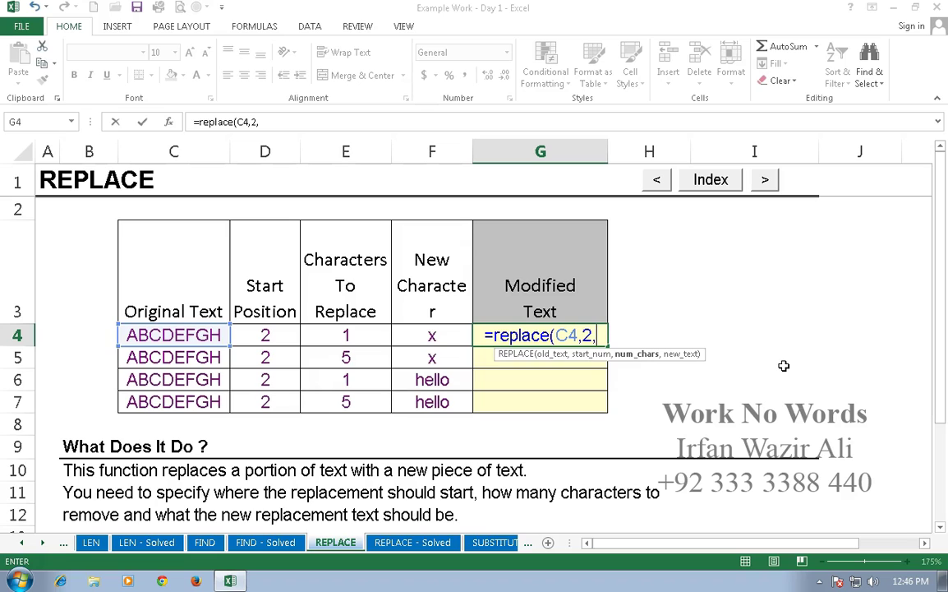
pyautogui.write('1')
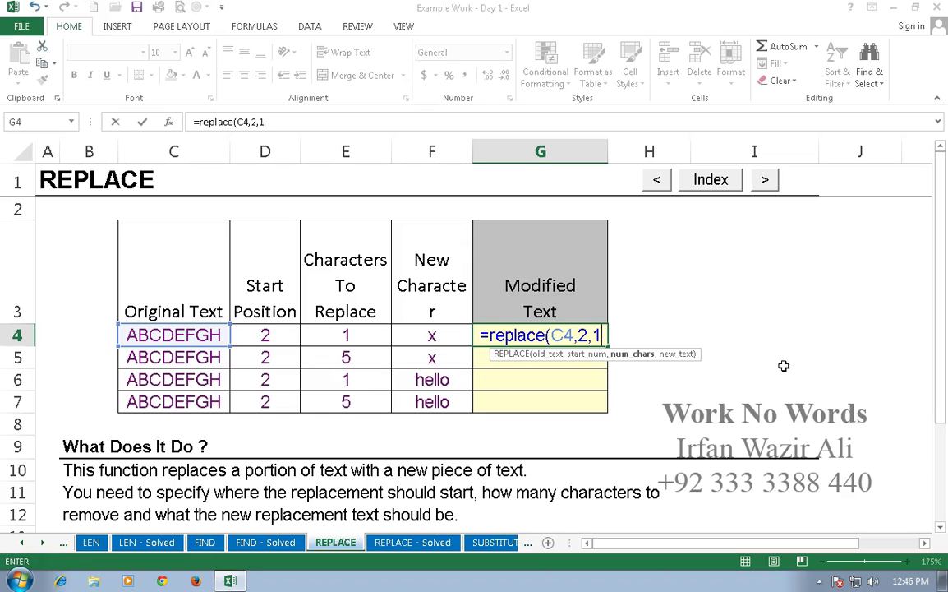
pyautogui.write(',')
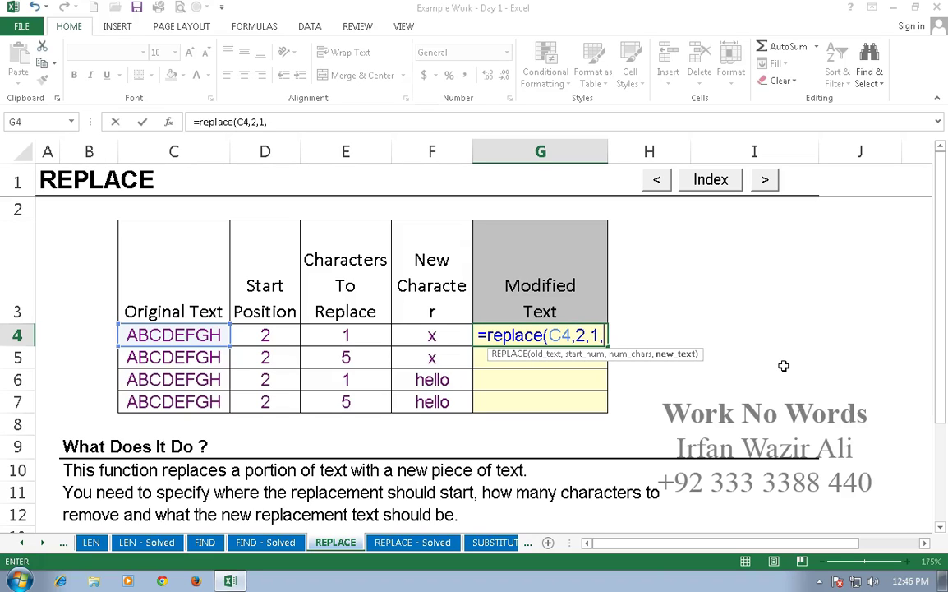
pyautogui.write('Irfan')
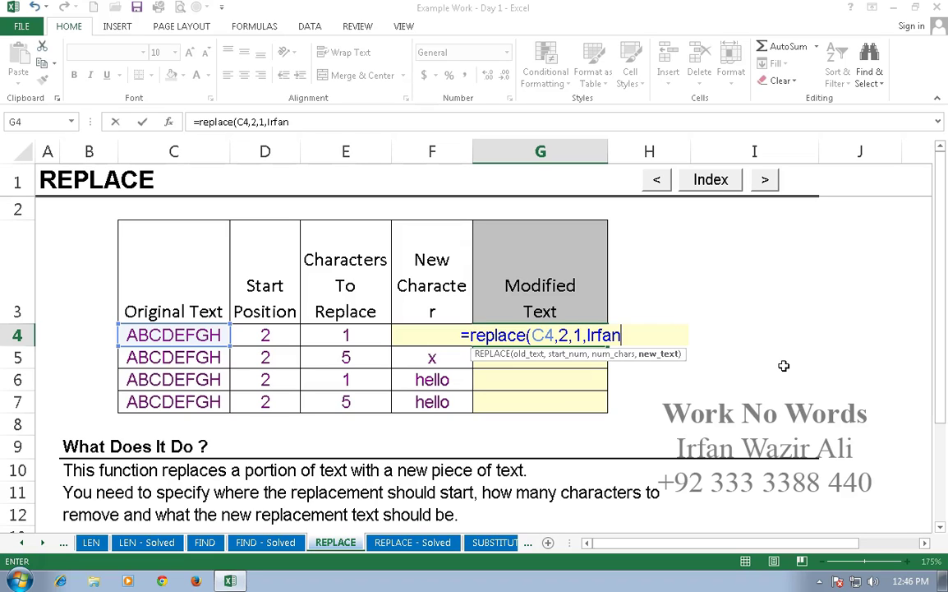
pyautogui.write('"')
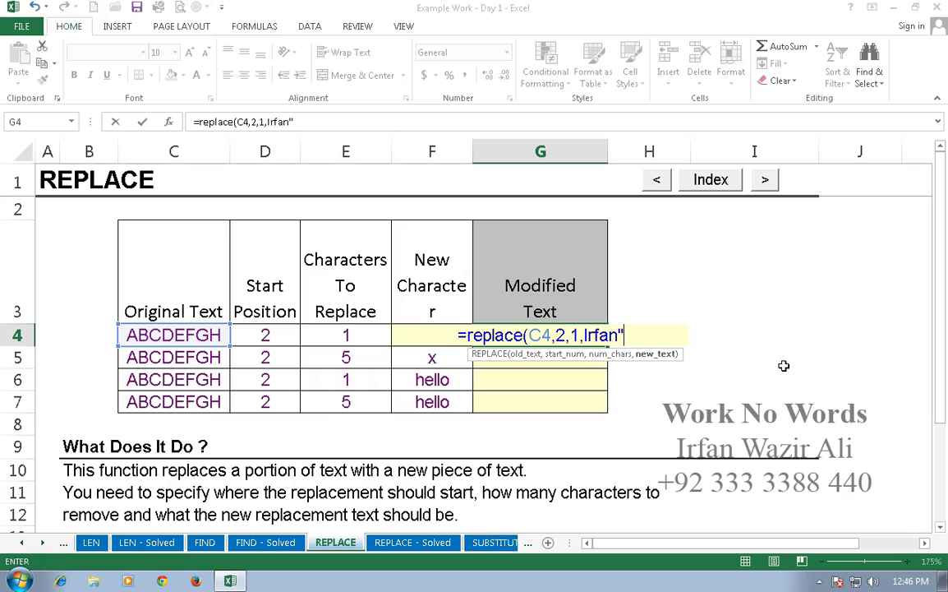
pyautogui.click(584, 335)
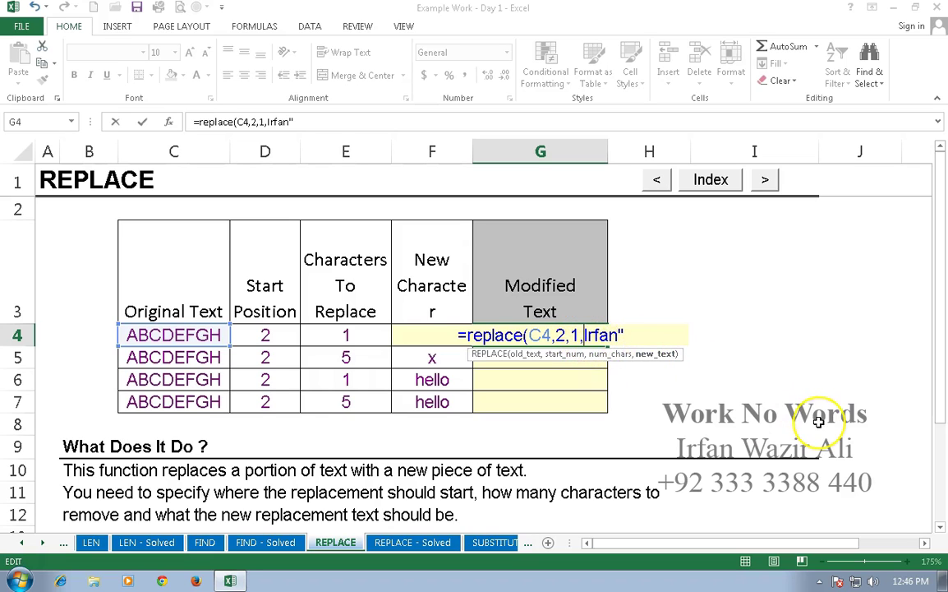
pyautogui.write('"')
pyautogui.press('End')
pyautogui.write(')')
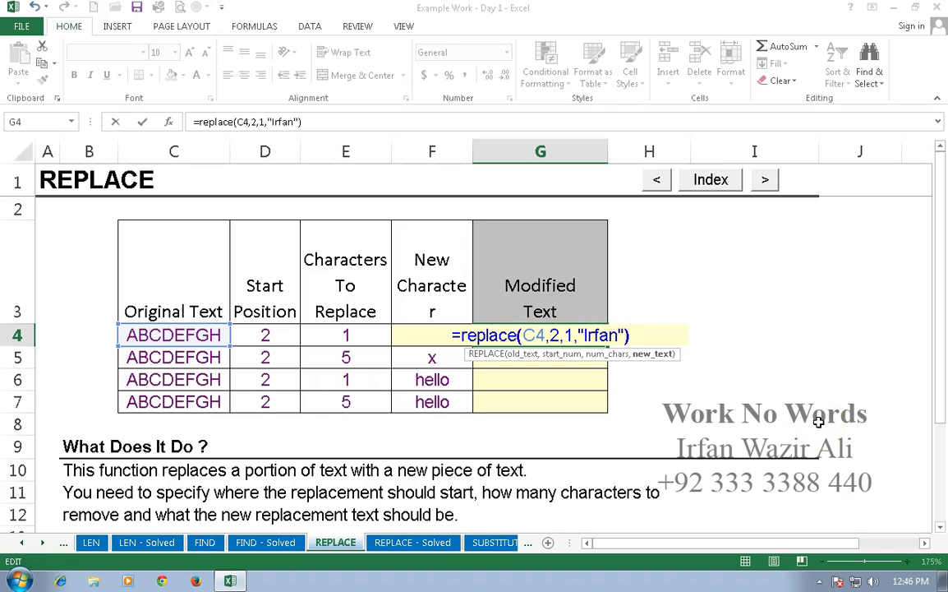
pyautogui.press('Return')
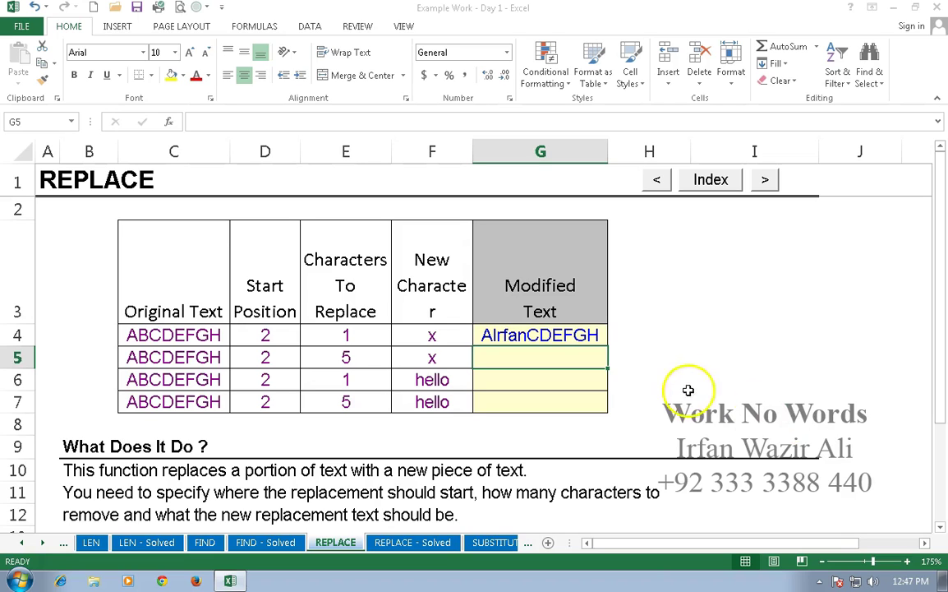
# Edit G4's formula to add a space before and after the inserted name
pyautogui.doubleClick(596, 334)
pyautogui.doubleClick(597, 335)
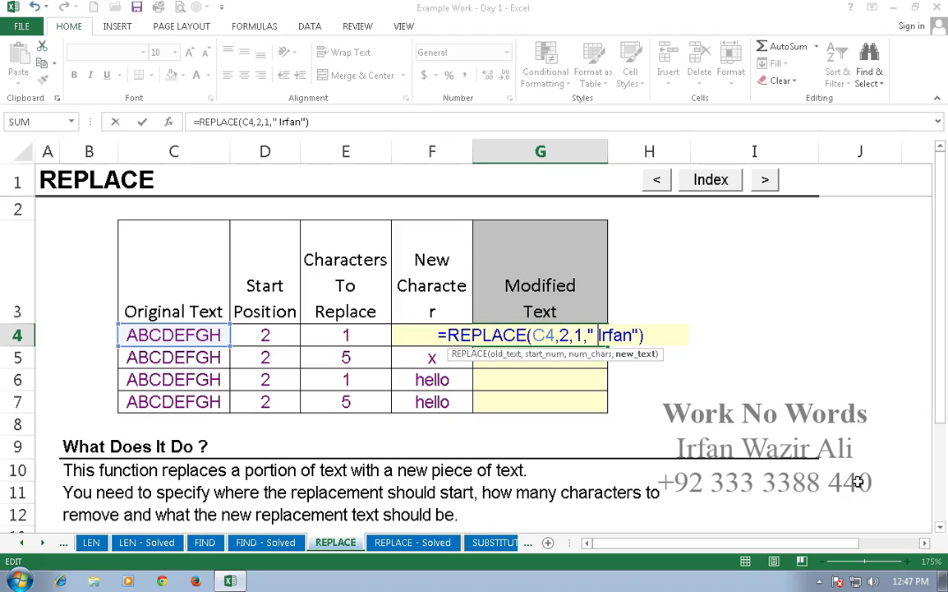
pyautogui.press('Right')
pyautogui.press('Right')
pyautogui.press('Right')
pyautogui.press('Right')
pyautogui.press('Right')
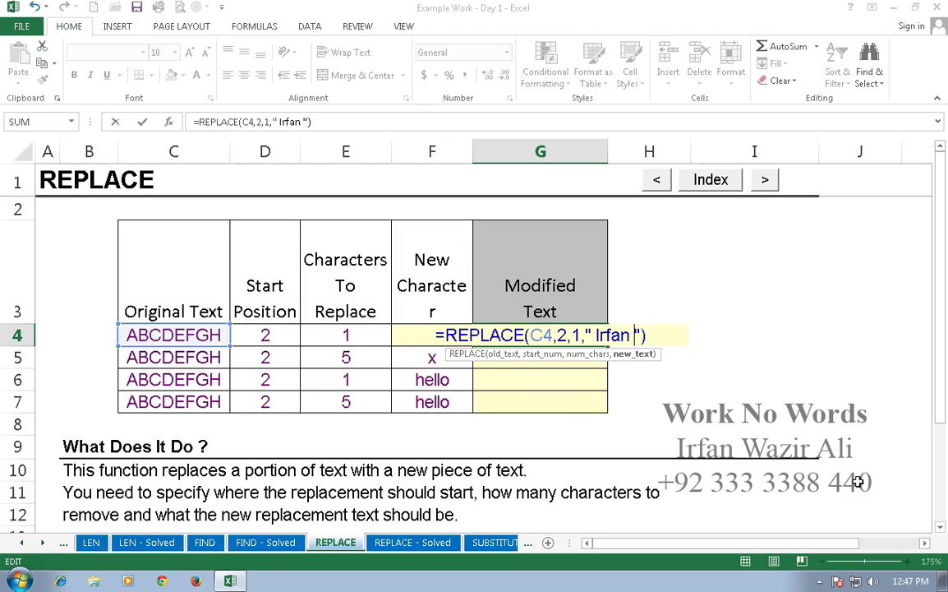
pyautogui.press('Return')
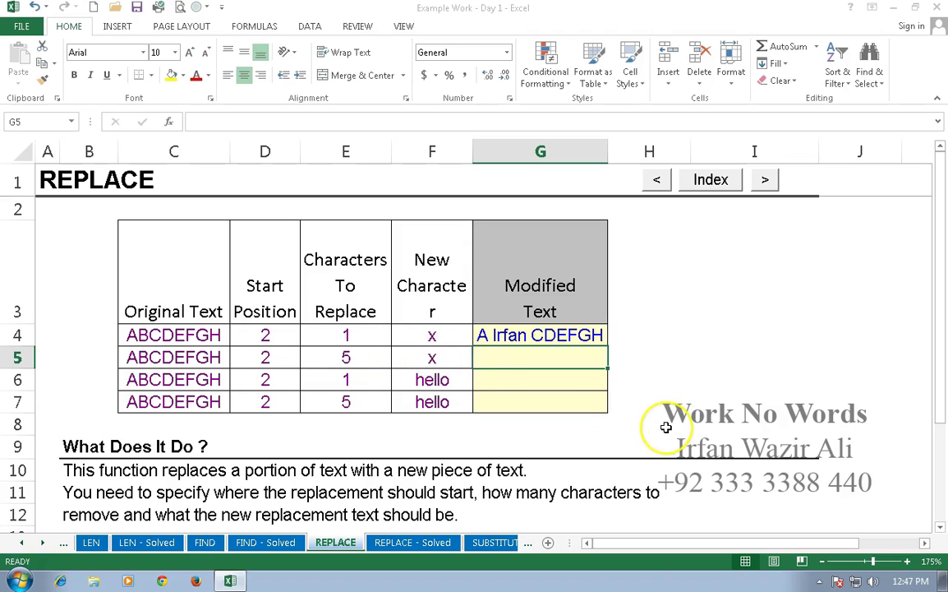
# Enter =REPLACE(C5,D5,E5,F5) in G5 so it displays AxGH
pyautogui.write('=replace(')
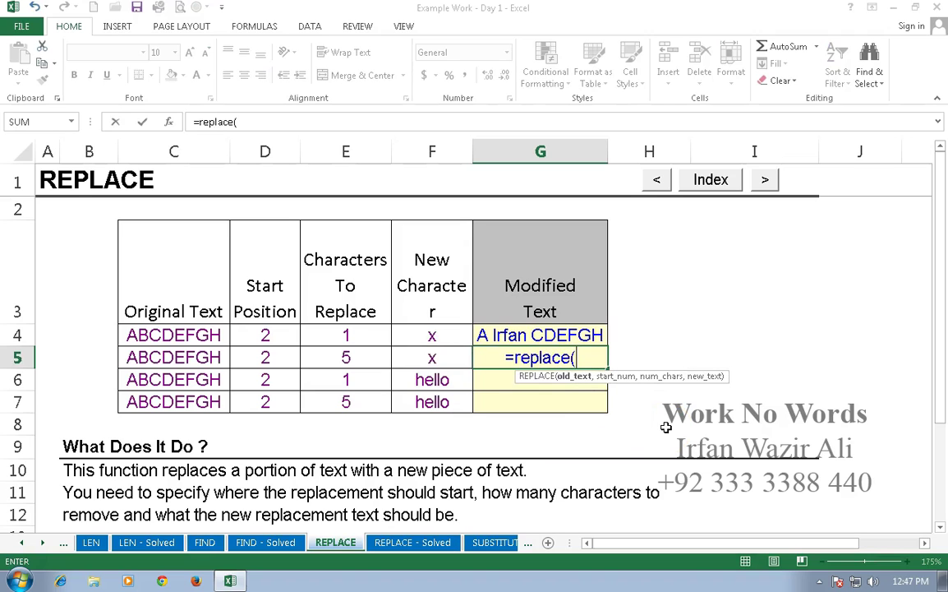
pyautogui.click(201, 356)
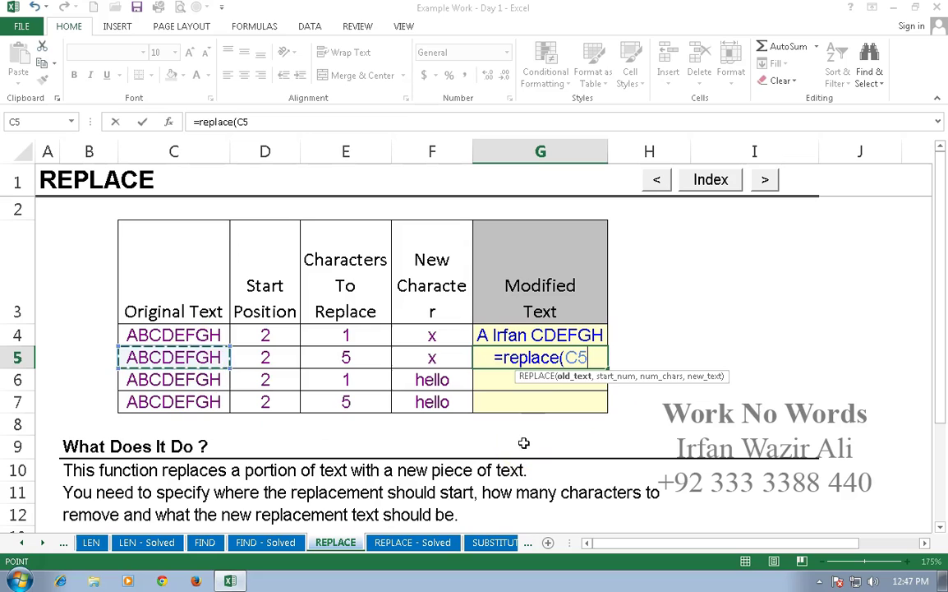
pyautogui.write(',')
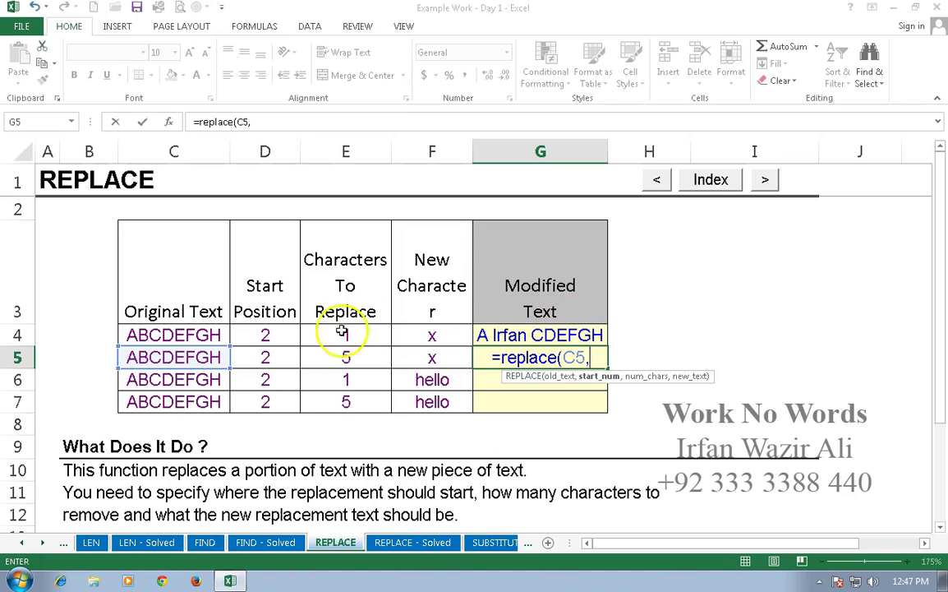
pyautogui.click(280, 356)
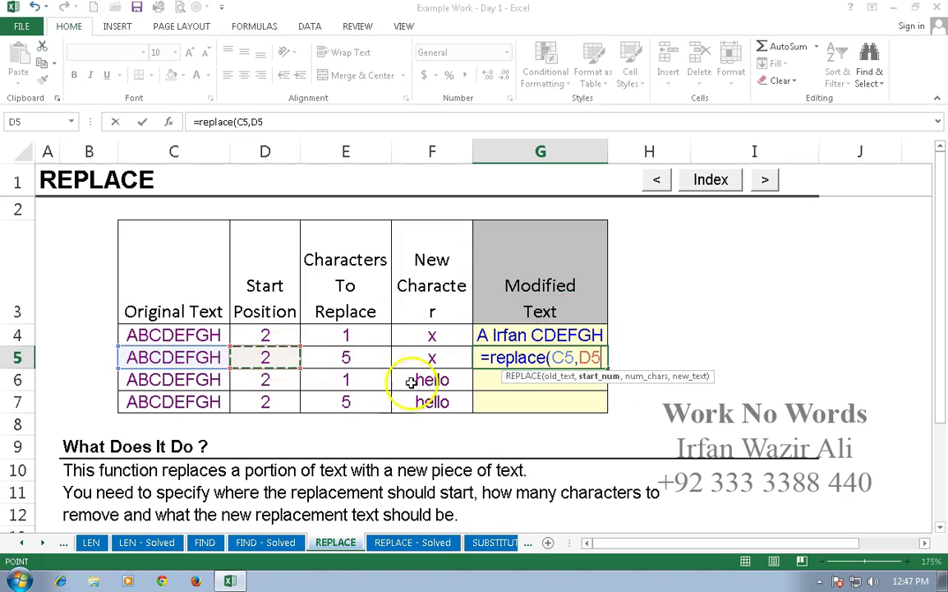
pyautogui.write(',')
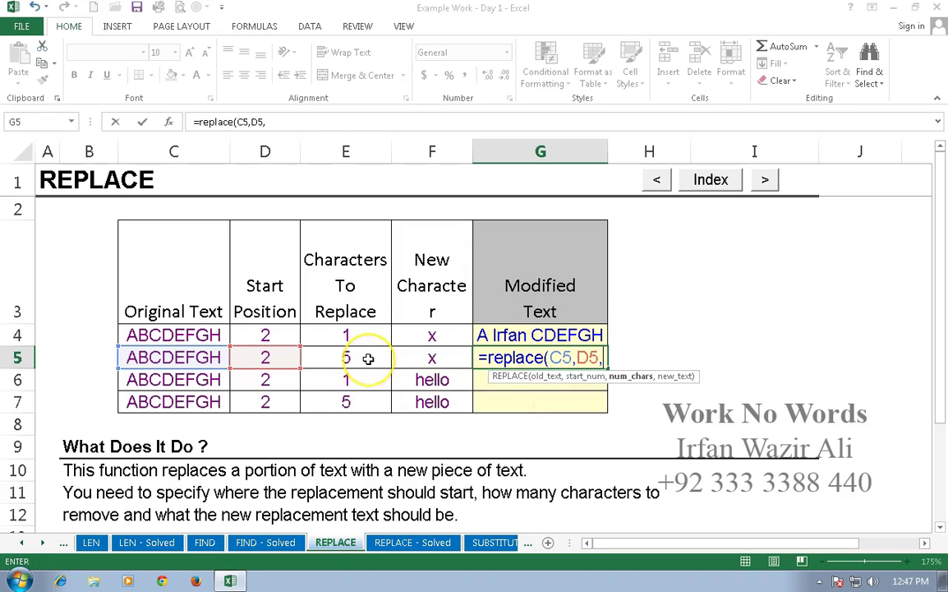
pyautogui.click(368, 358)
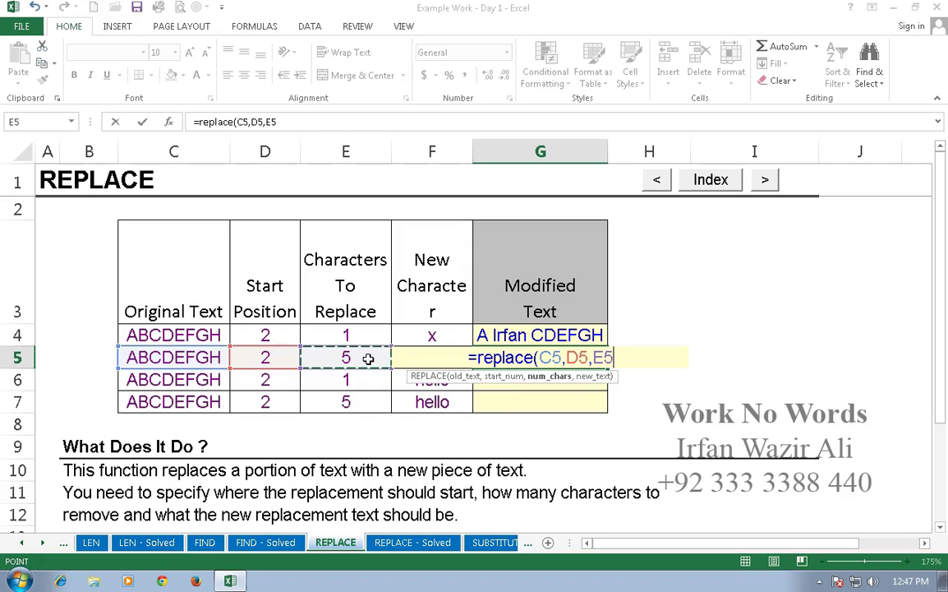
pyautogui.write(',')
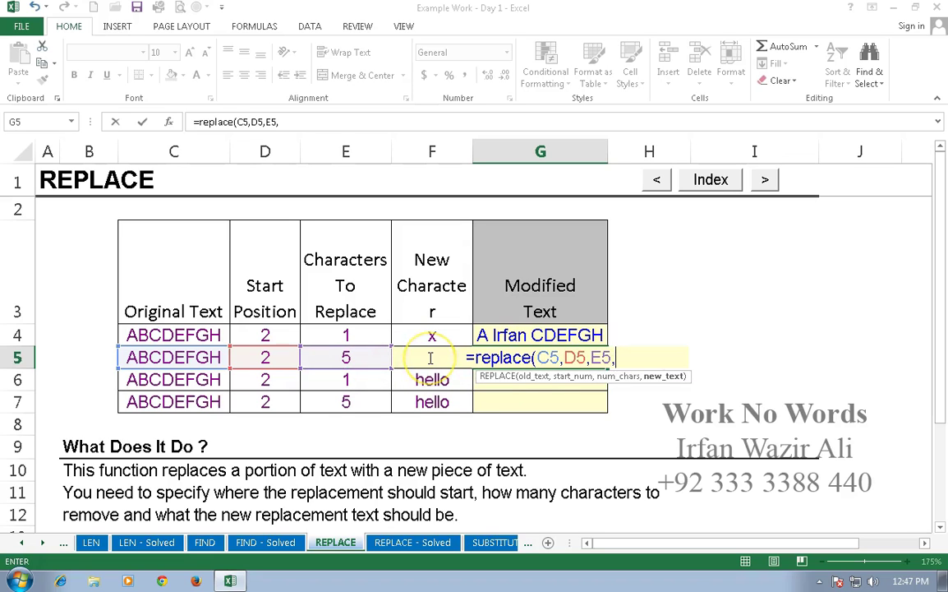
pyautogui.click(431, 359)
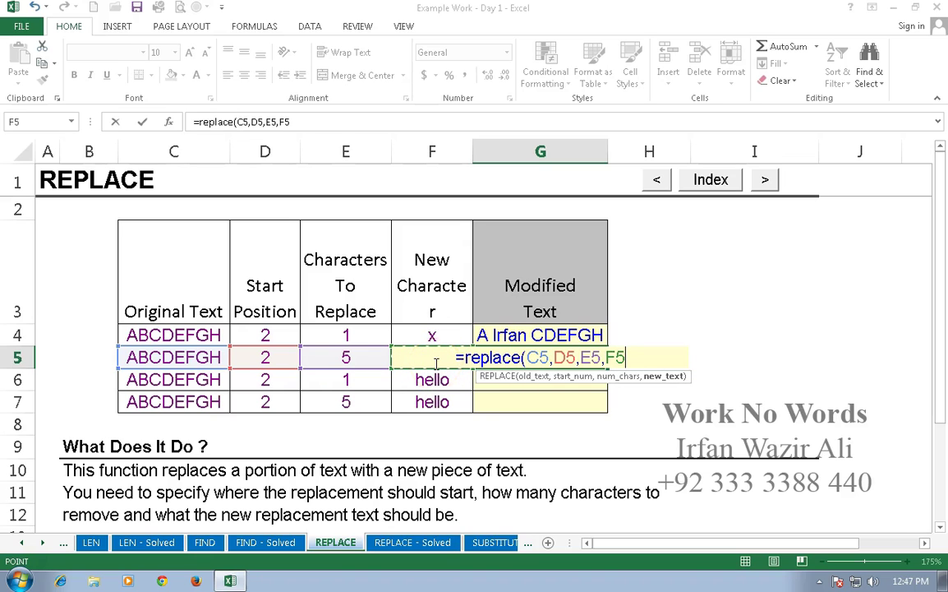
pyautogui.press('Return')
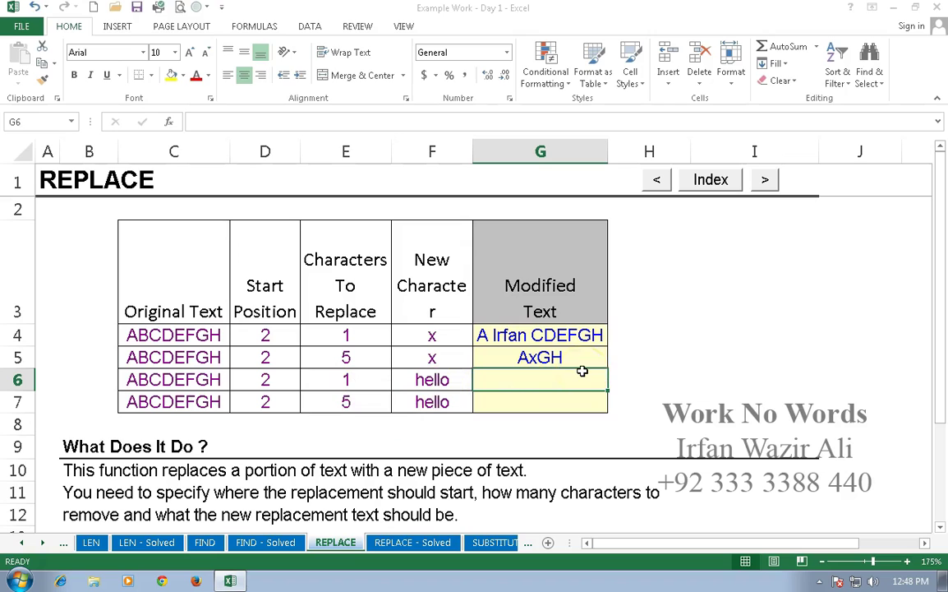
# Enter =REPLACE(C6,D6,E6,F6) in G6 so it displays AhelloCDEFGH
pyautogui.write('=replace')
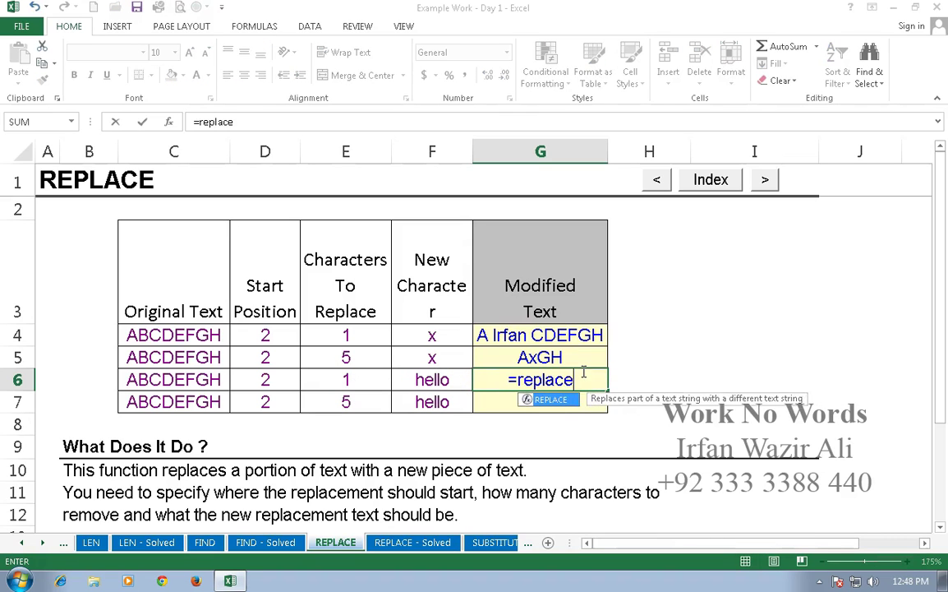
pyautogui.write('(')
pyautogui.click(176, 380)
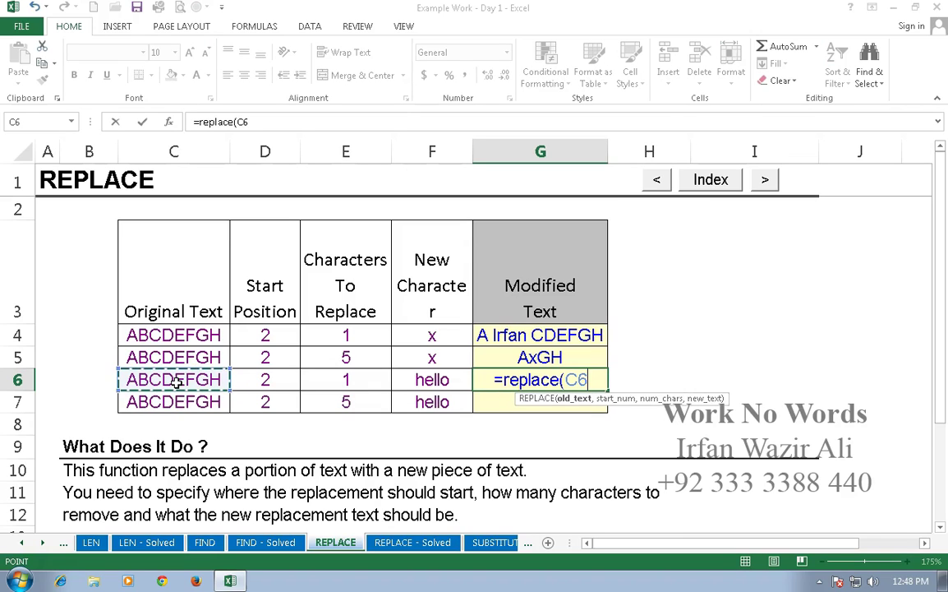
pyautogui.write(',')
pyautogui.click(255, 384)
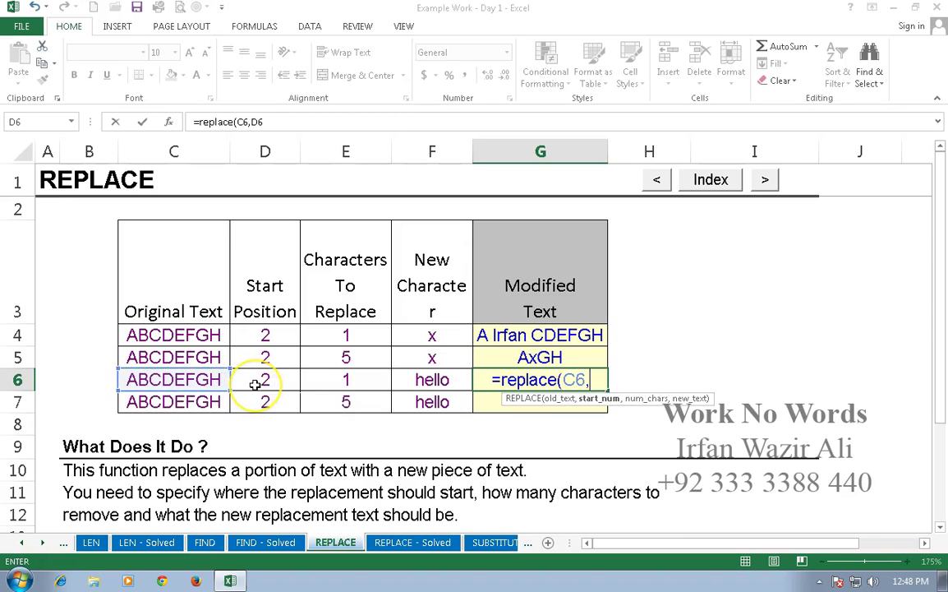
pyautogui.write(',')
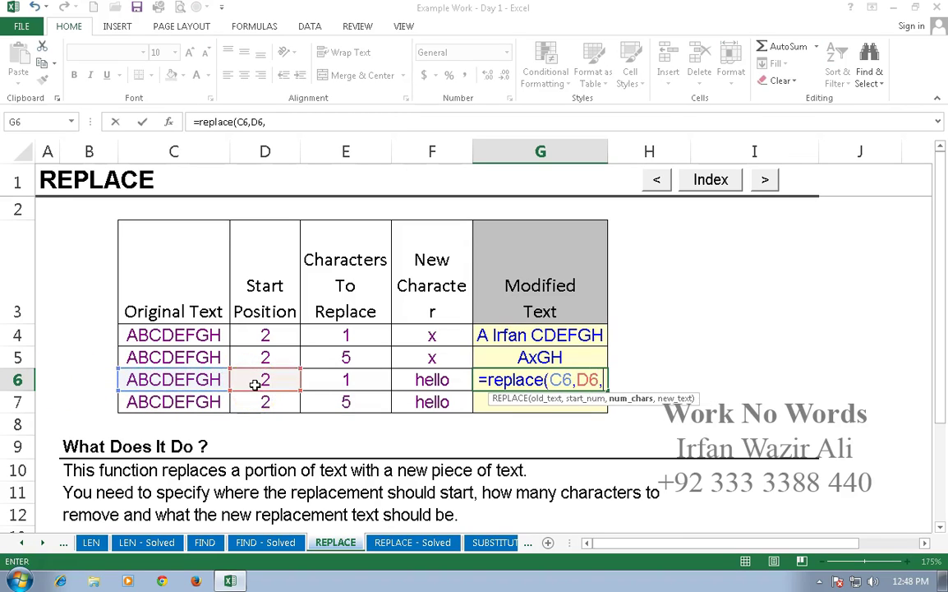
pyautogui.click(336, 383)
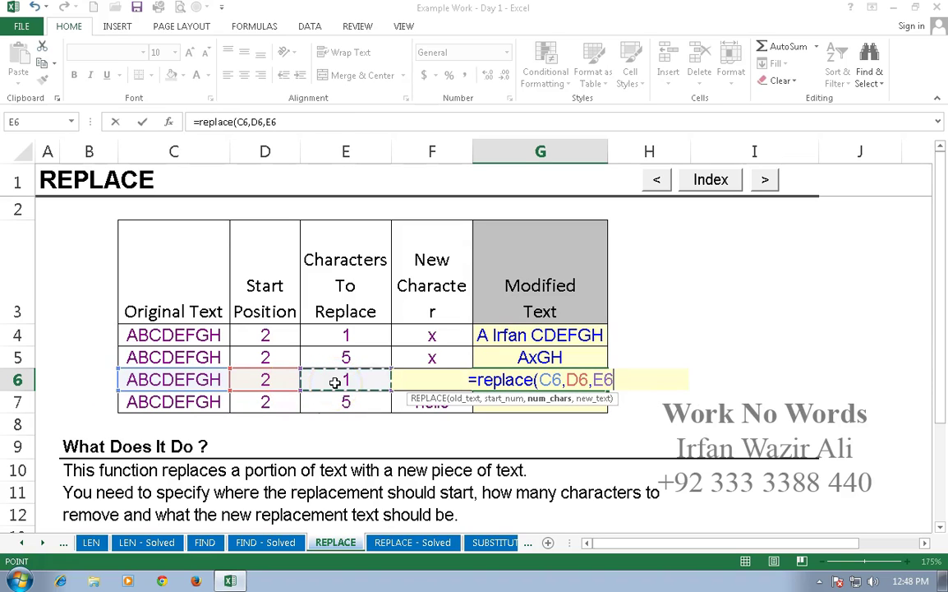
pyautogui.write(',')
pyautogui.press('Left')
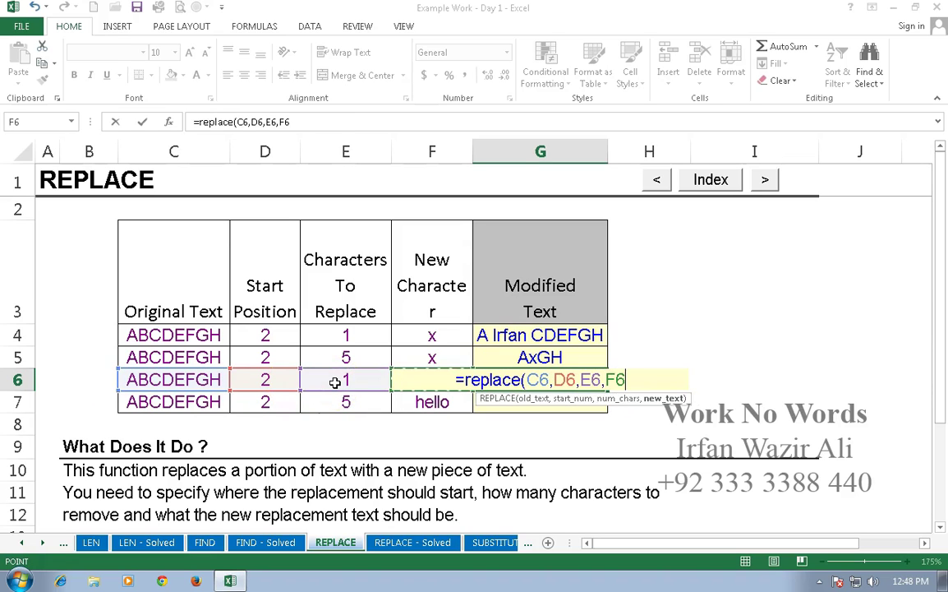
pyautogui.press('Return')
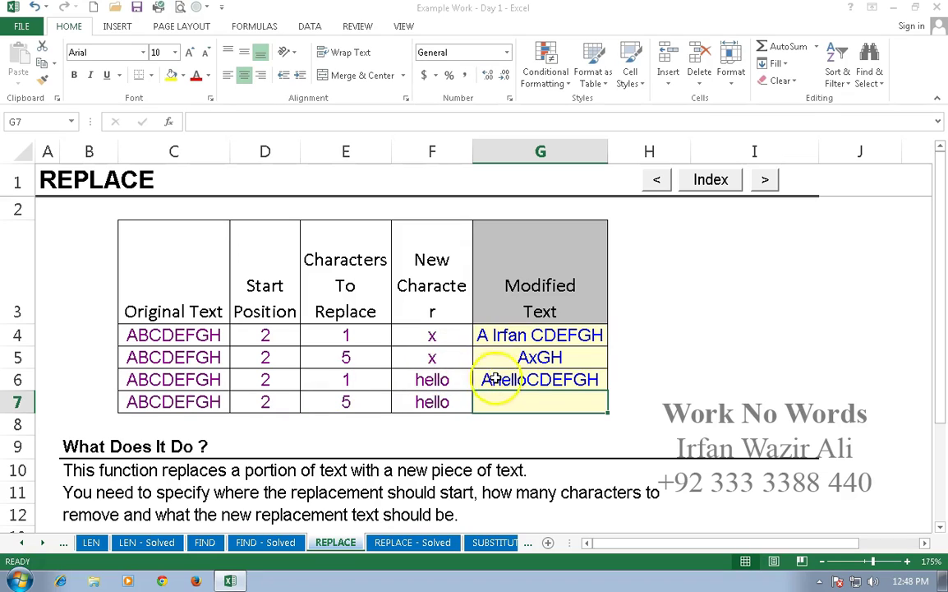
pyautogui.click(596, 381)
pyautogui.moveTo(607, 411); pyautogui.dragTo(650, 402)
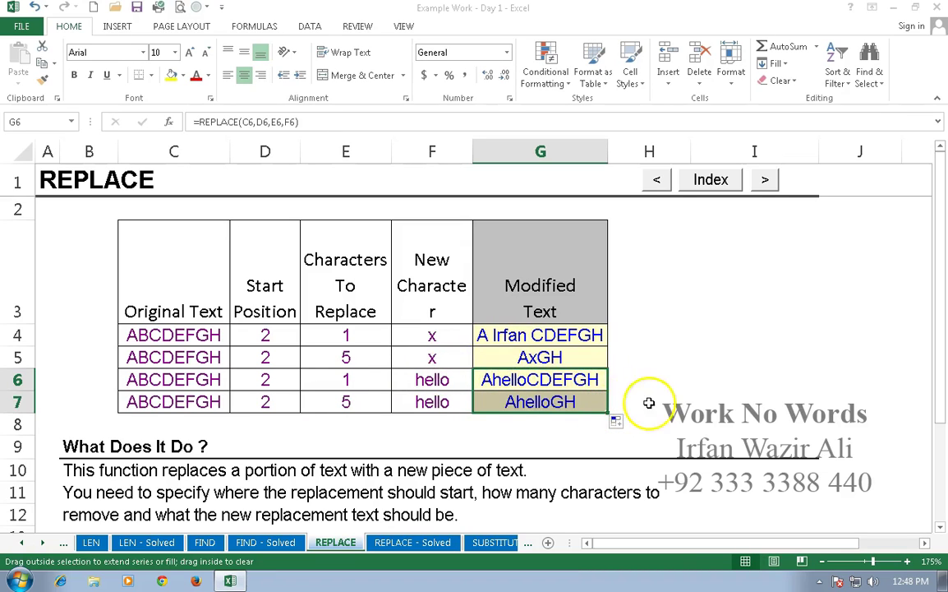
pyautogui.click(659, 402)
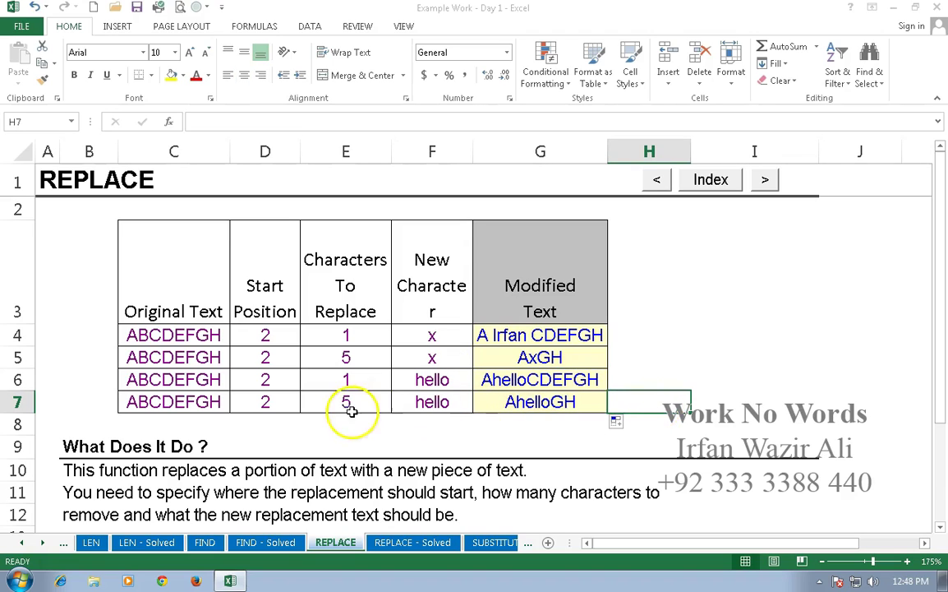